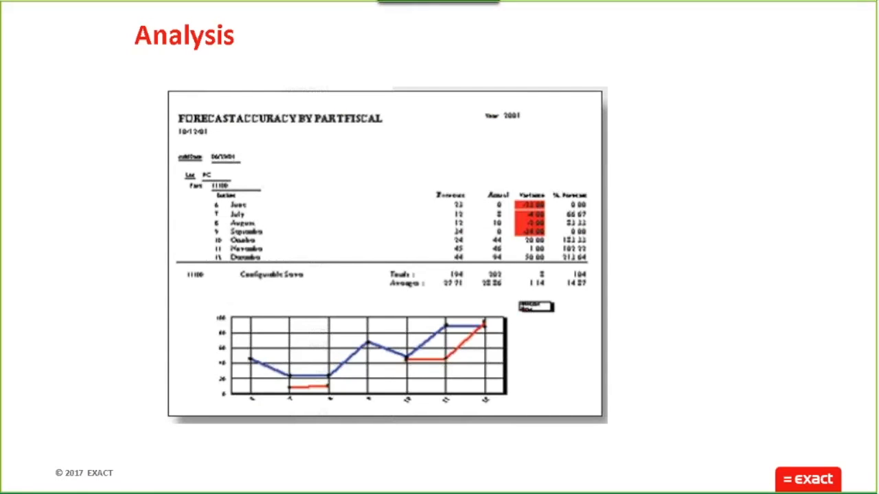
# Advance past the Analysis slide, end the slide show and switch to the MAX System Manager
pyautogui.press('Right')
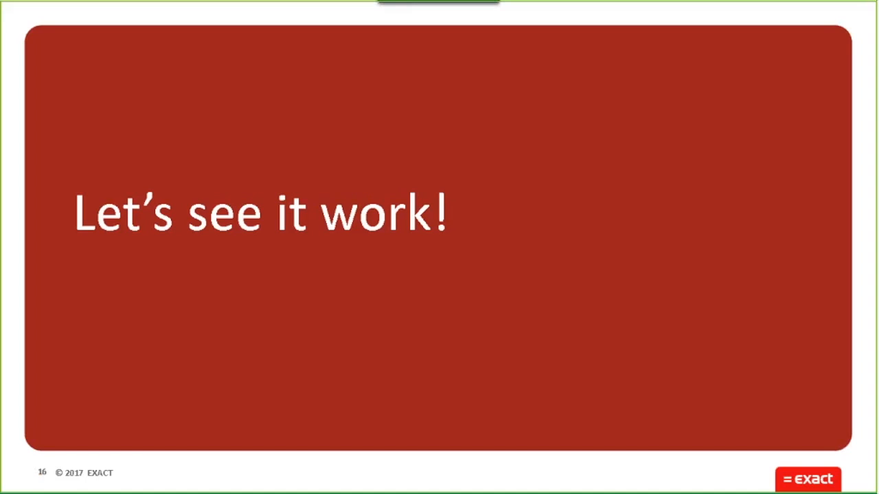
pyautogui.press('Escape')
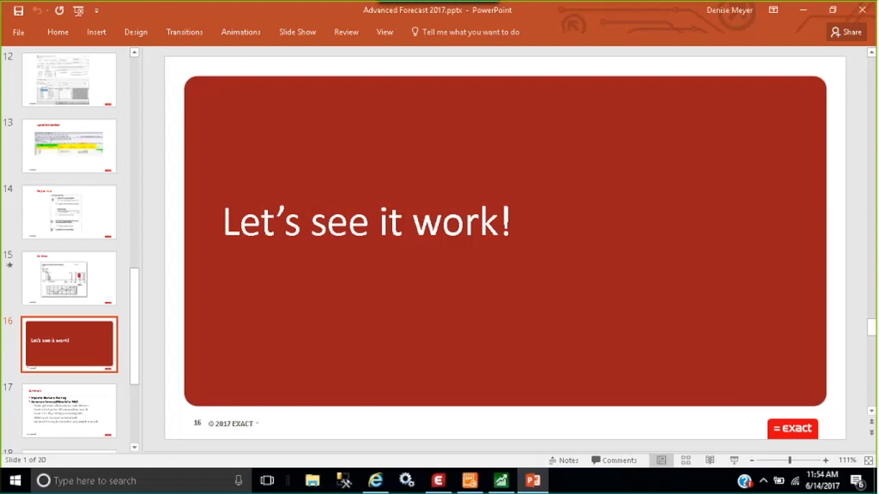
pyautogui.click(438, 480)
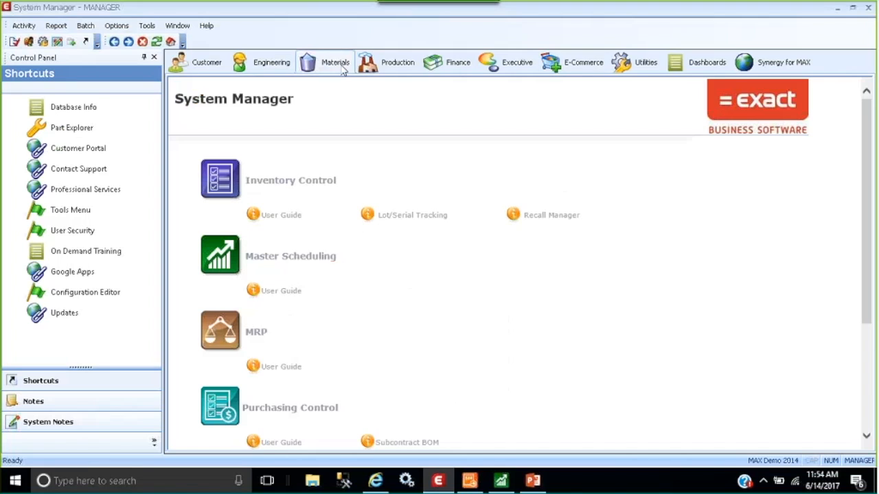
# Open the Master Scheduling module and launch its Advanced Forecasting tool
pyautogui.click(311, 264)
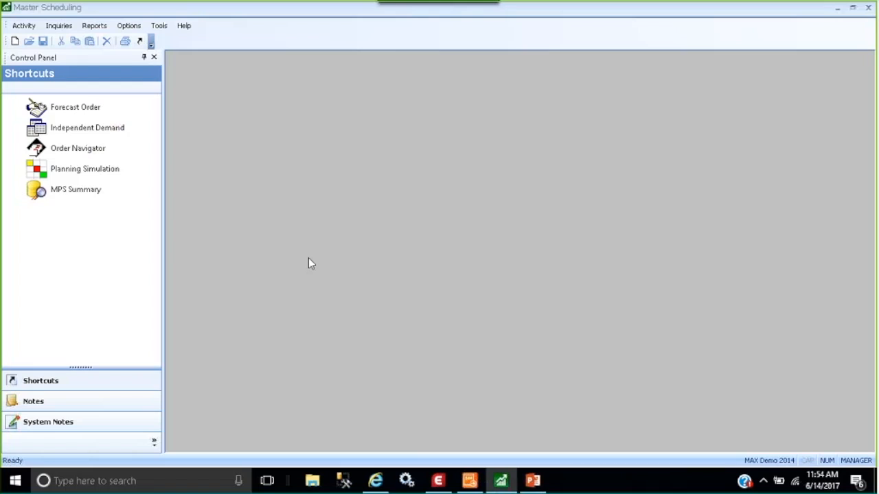
pyautogui.click(159, 28)
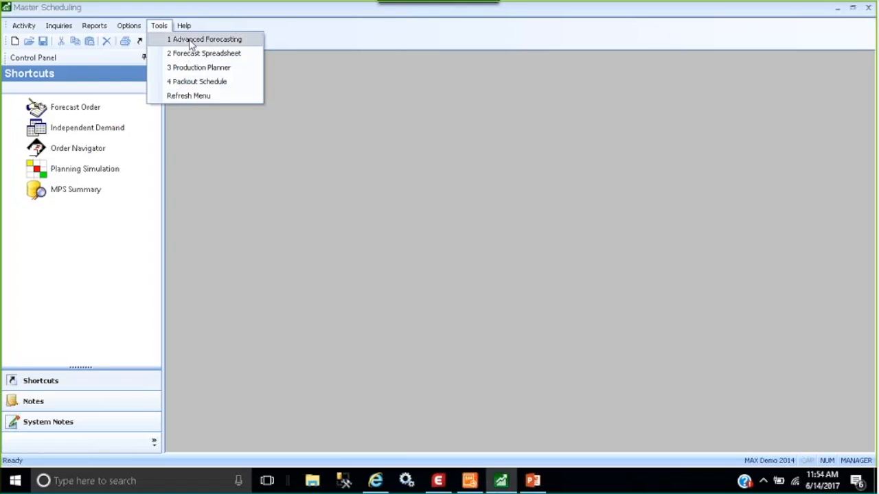
pyautogui.click(248, 44)
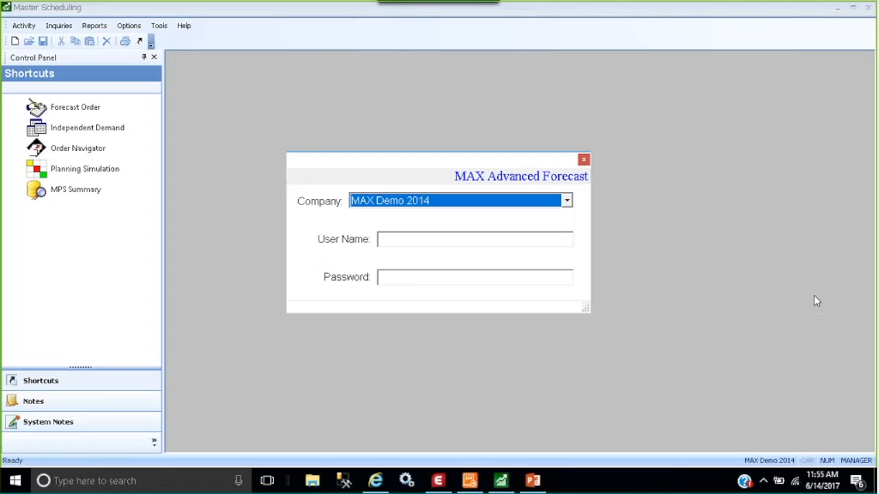
# Log in to MAX Advanced Forecast for company MAX Demo 2014 with the MANAGER user name and account password, and maximize the module window
pyautogui.click(407, 239)
pyautogui.write('MAN')
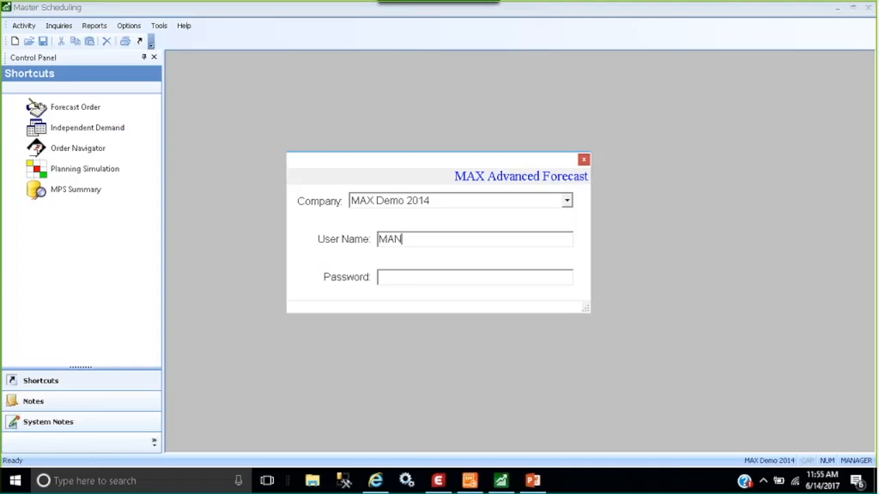
pyautogui.write('AGER')
pyautogui.press('Tab')
pyautogui.write('********')
pyautogui.press('Return')
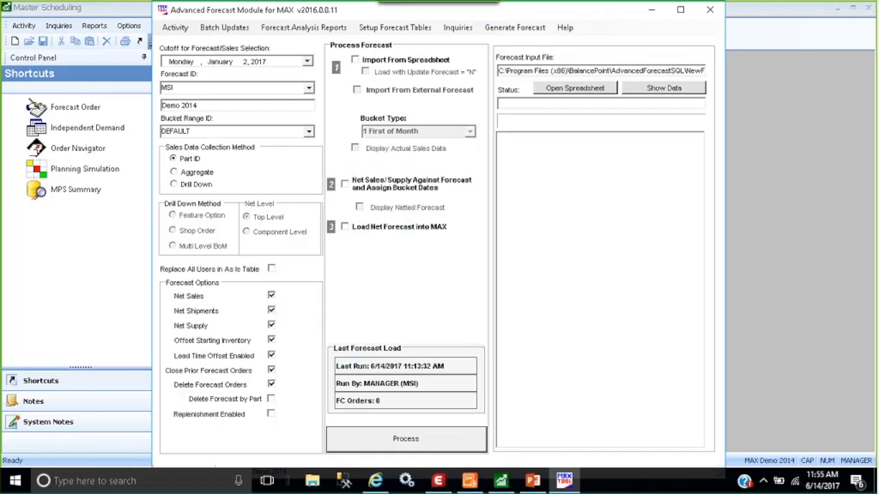
pyautogui.click(680, 10)
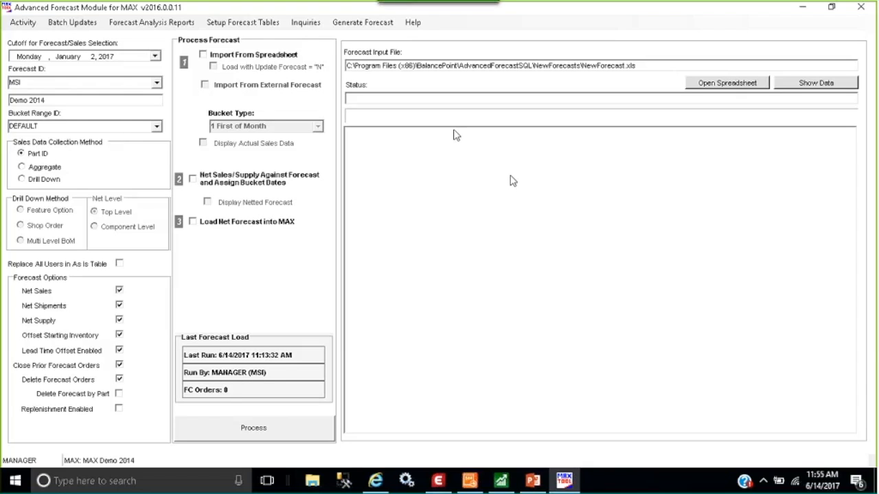
# Start generating a forecast from MAX sales history, with Sales as the history source, and load the matching parts
pyautogui.click(357, 23)
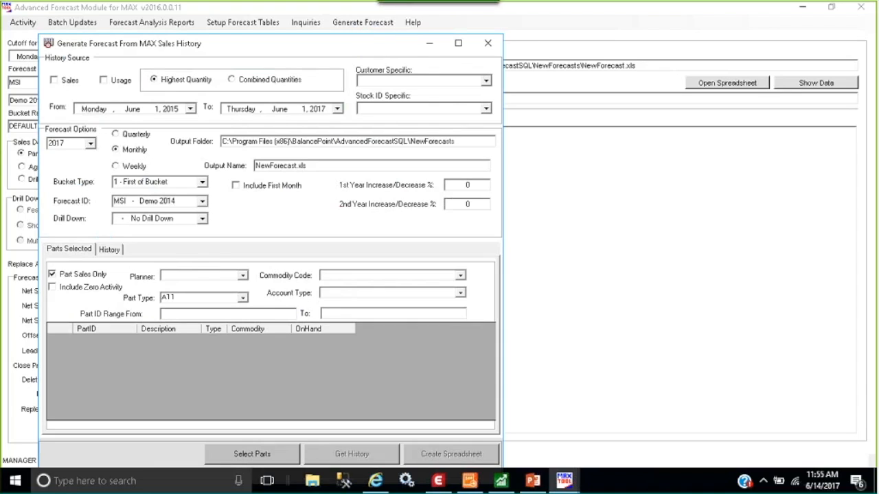
pyautogui.click(66, 81)
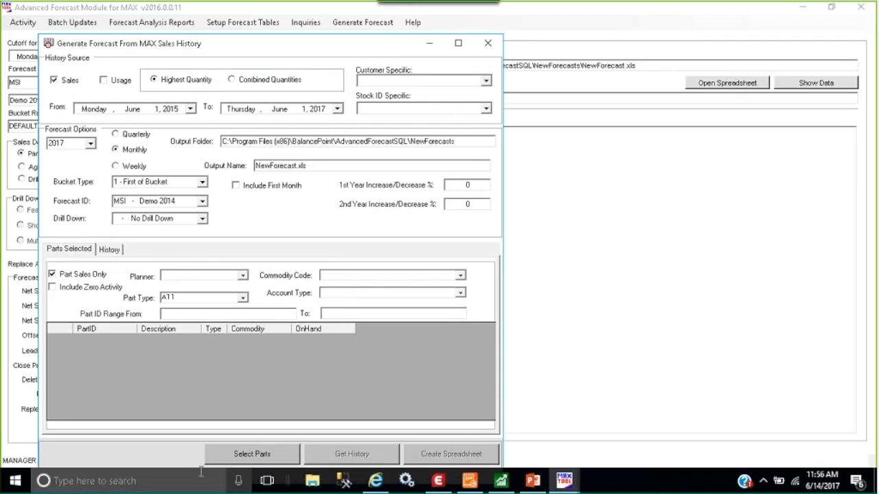
pyautogui.click(249, 455)
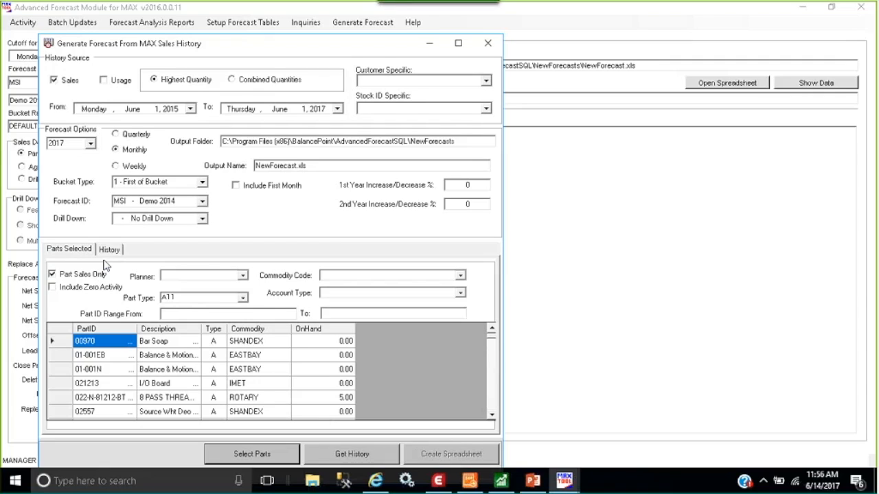
# Retrieve the selected parts' sales history and create the NewForecast.xls spreadsheet from it, replacing the existing file
pyautogui.click(108, 251)
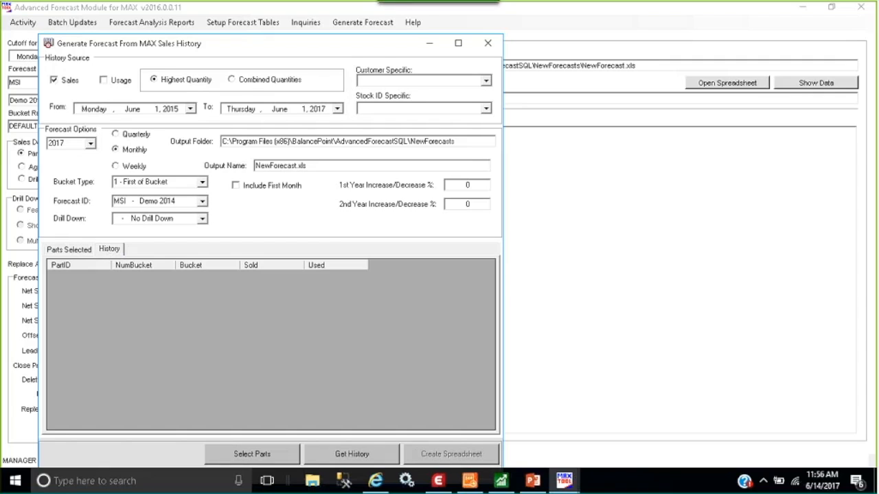
pyautogui.click(336, 456)
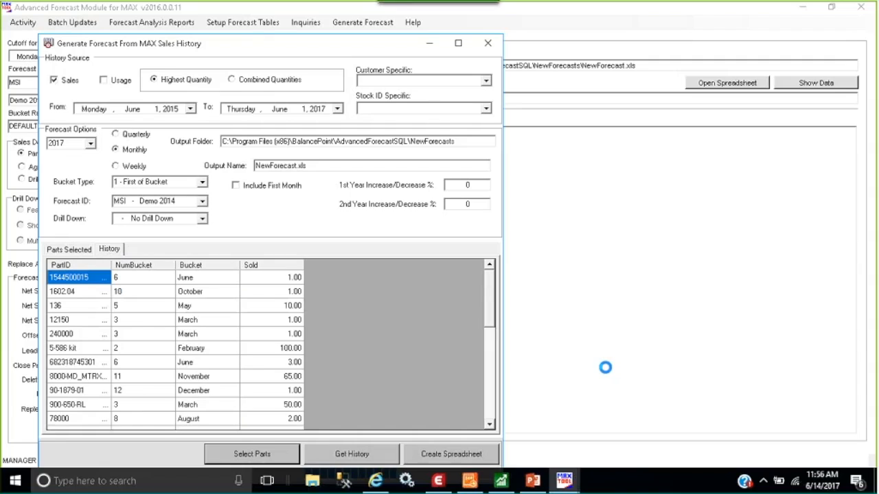
pyautogui.click(453, 459)
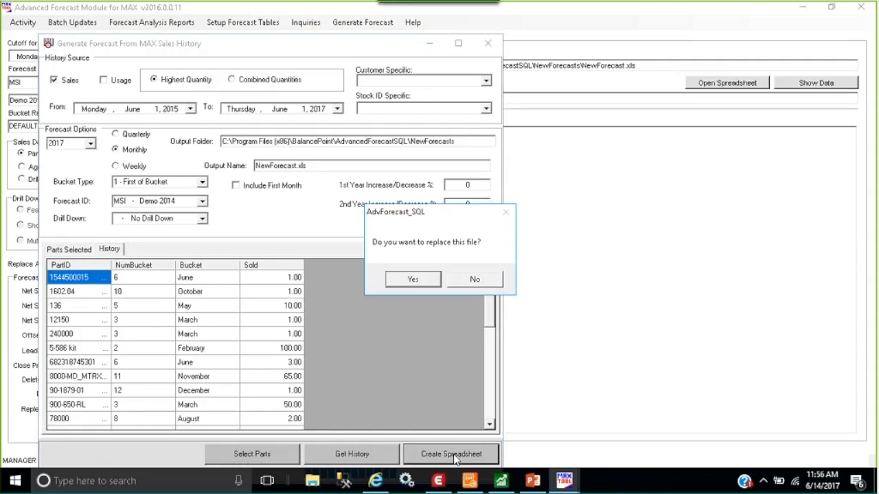
pyautogui.click(412, 279)
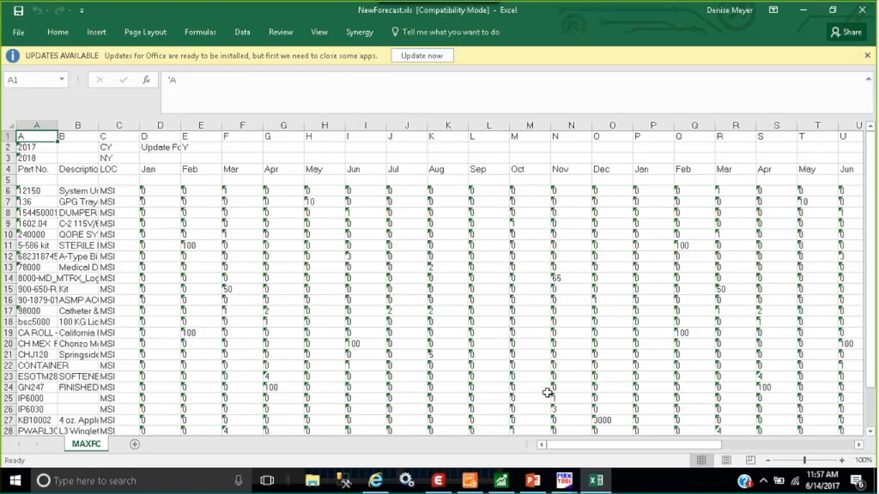
# Inspect the February quantity of part 5-586 kit in the generated spreadsheet, then close the workbook and the forecast generation window
pyautogui.click(192, 245)
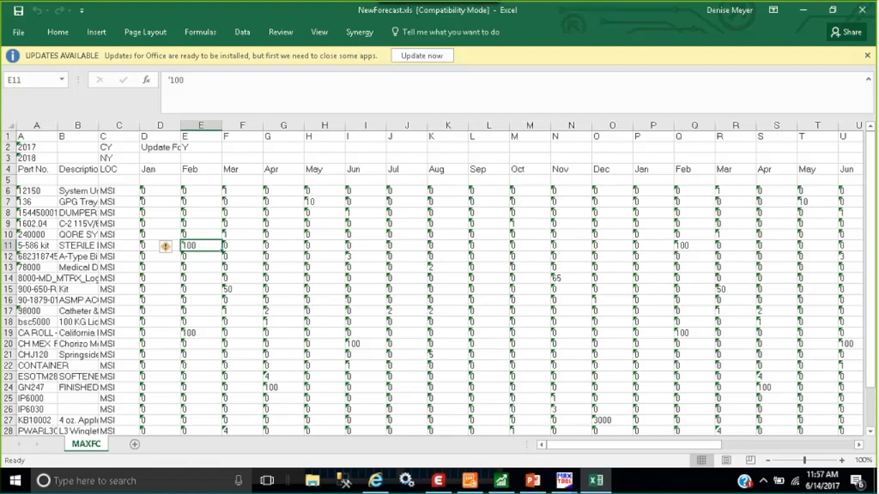
pyautogui.click(863, 10)
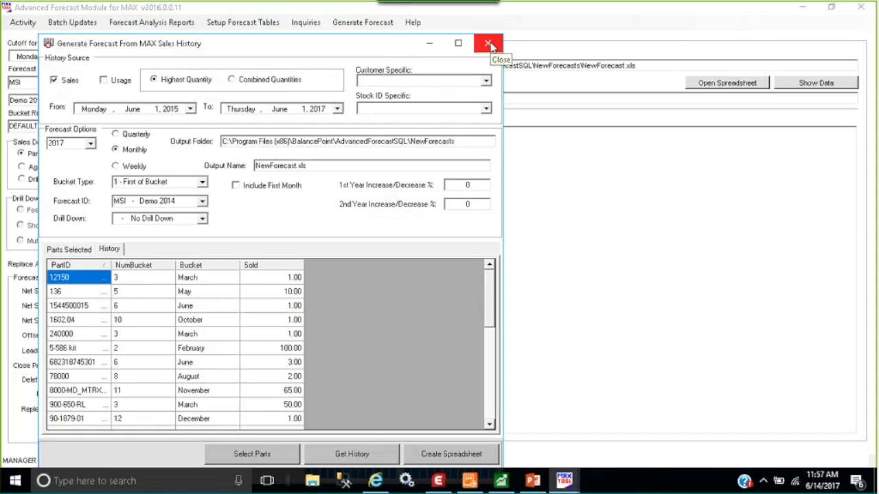
pyautogui.click(488, 44)
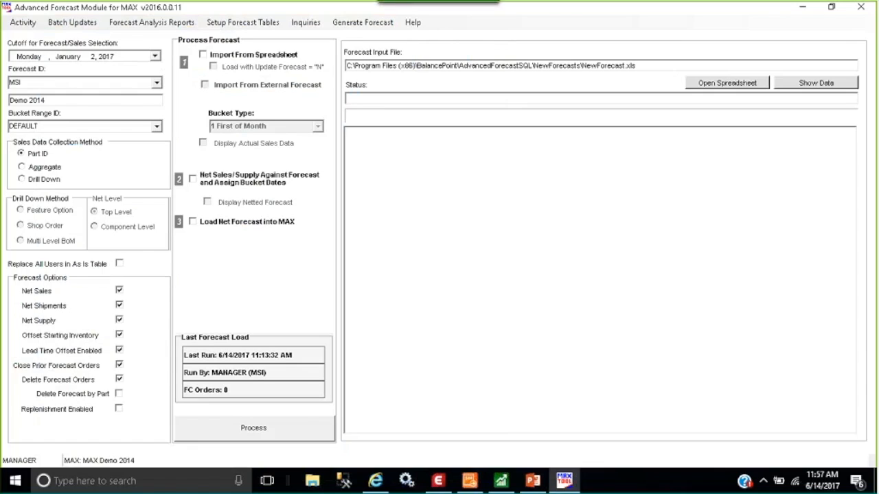
# Import the forecast from the spreadsheet with the option to load with Update Forecast = "N" enabled
pyautogui.click(202, 55)
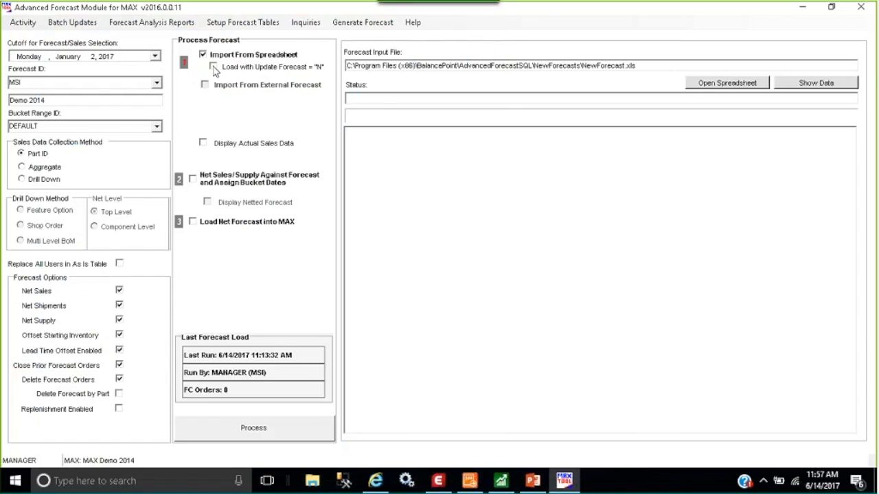
pyautogui.click(213, 67)
pyautogui.click(251, 428)
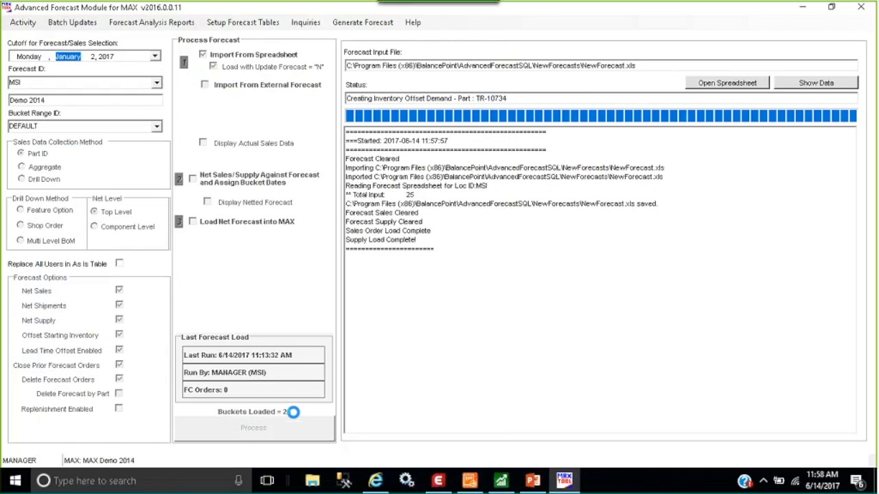
# Net sales and supply against the forecast with bucket dates assigned, and load the net forecast into MAX
pyautogui.click(193, 179)
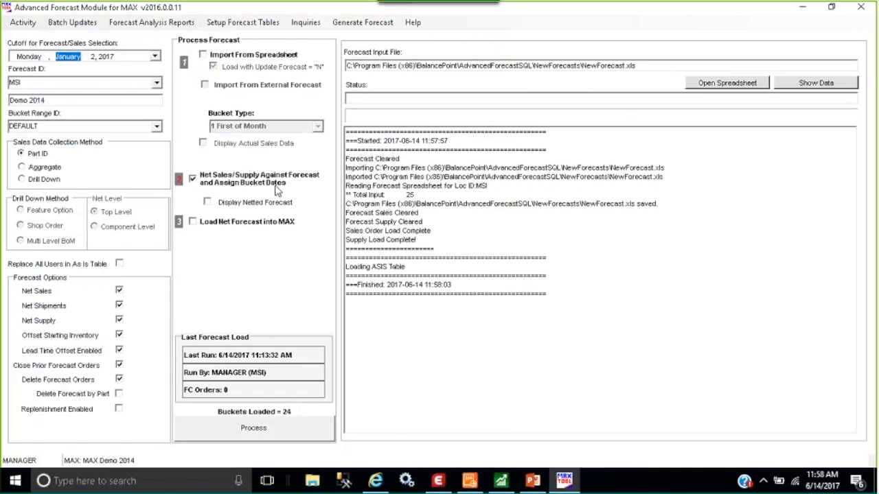
pyautogui.click(253, 427)
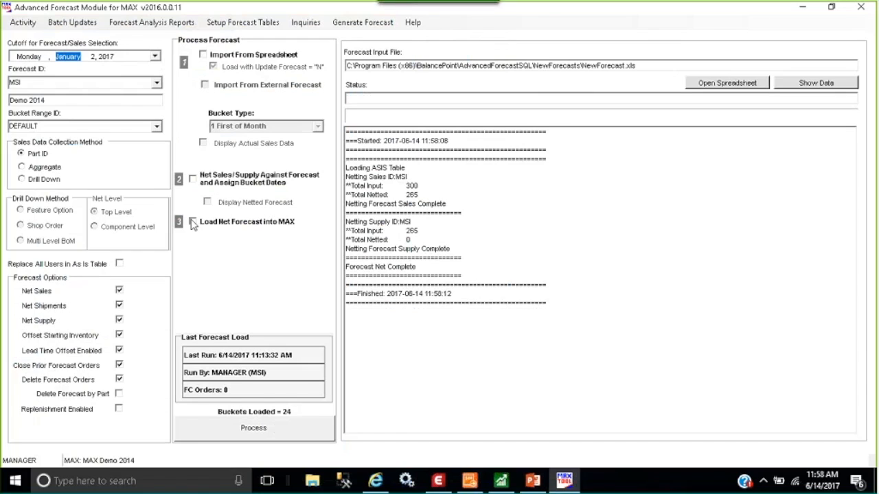
pyautogui.click(237, 431)
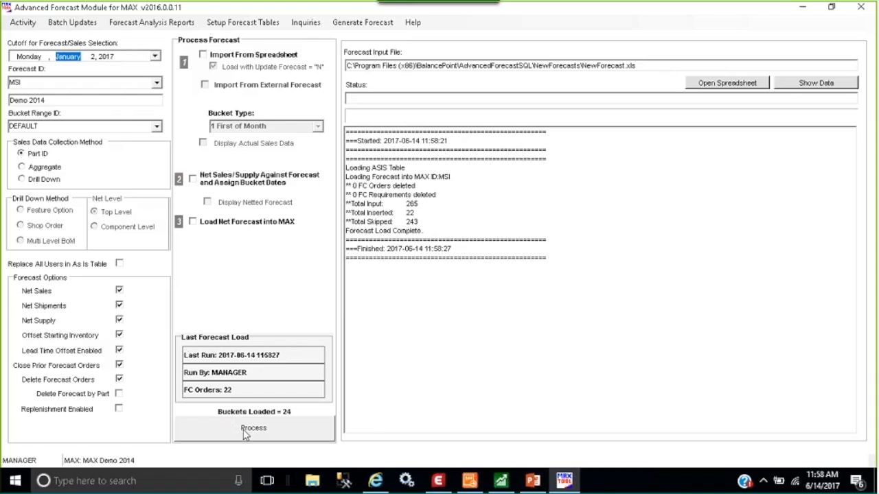
# Query the opened forecast orders under Independent Demand in Master Scheduling, review the order for part 12150, and close both windows
pyautogui.click(800, 12)
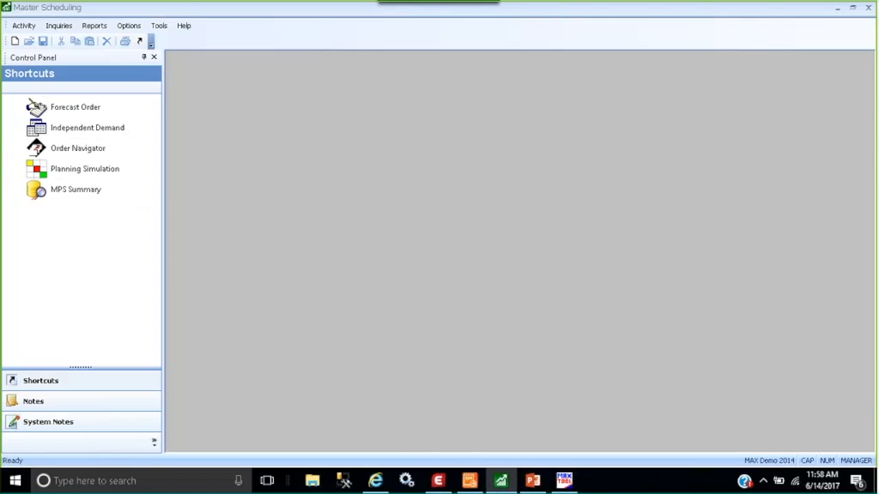
pyautogui.click(77, 128)
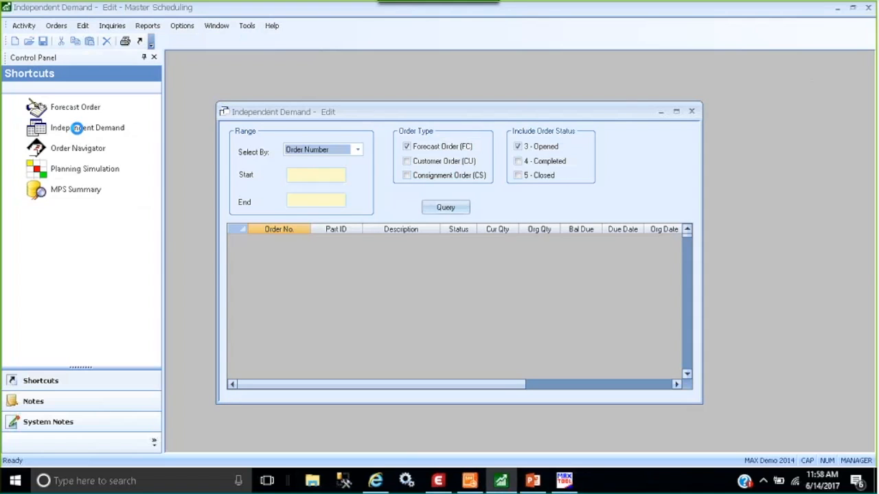
pyautogui.click(451, 210)
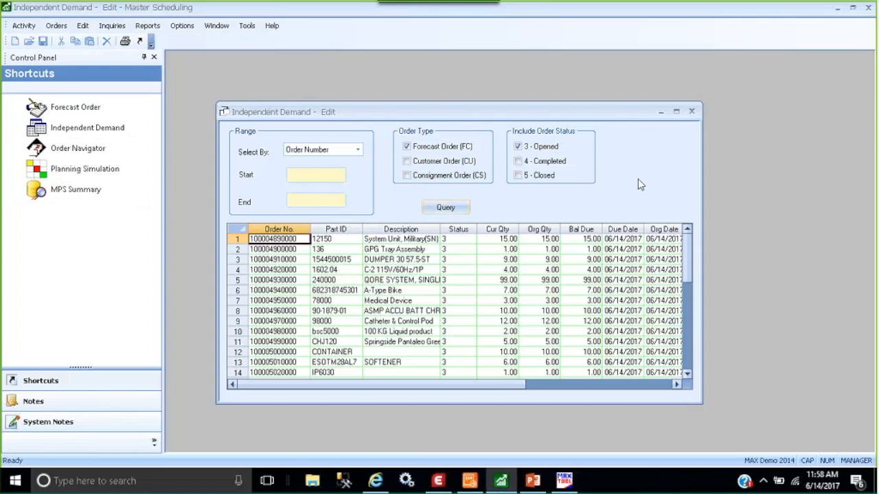
pyautogui.doubleClick(283, 239)
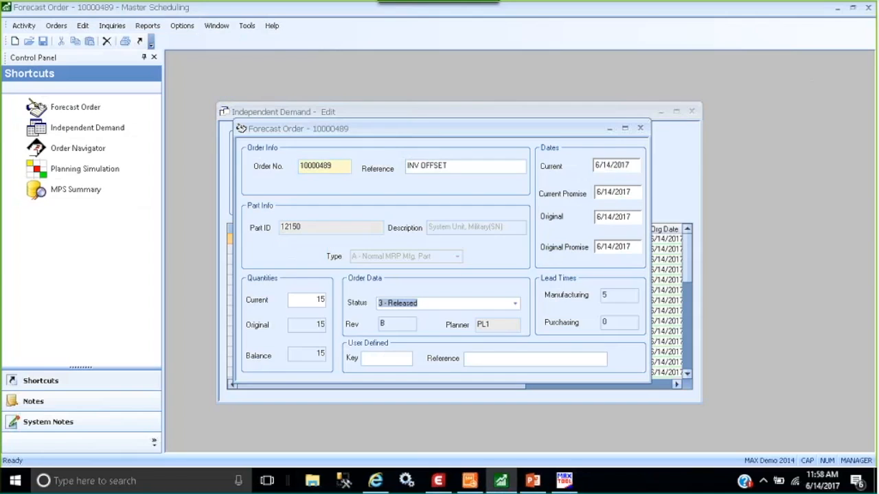
pyautogui.click(640, 129)
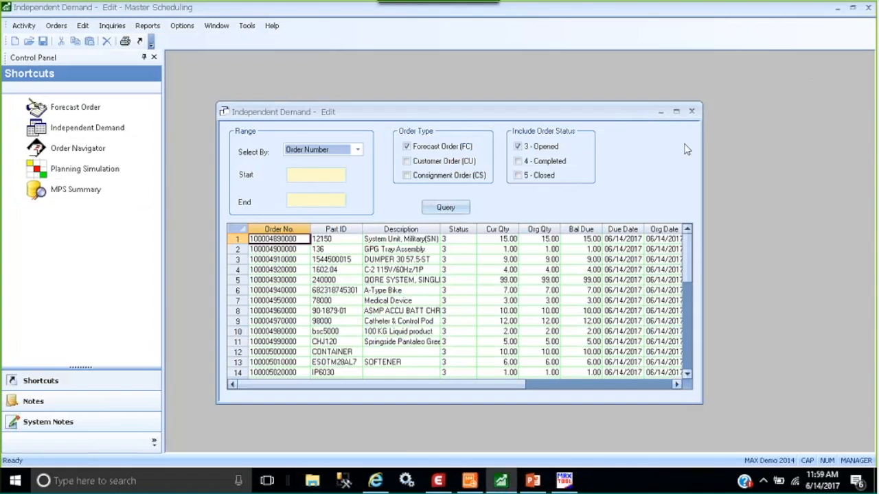
pyautogui.click(691, 112)
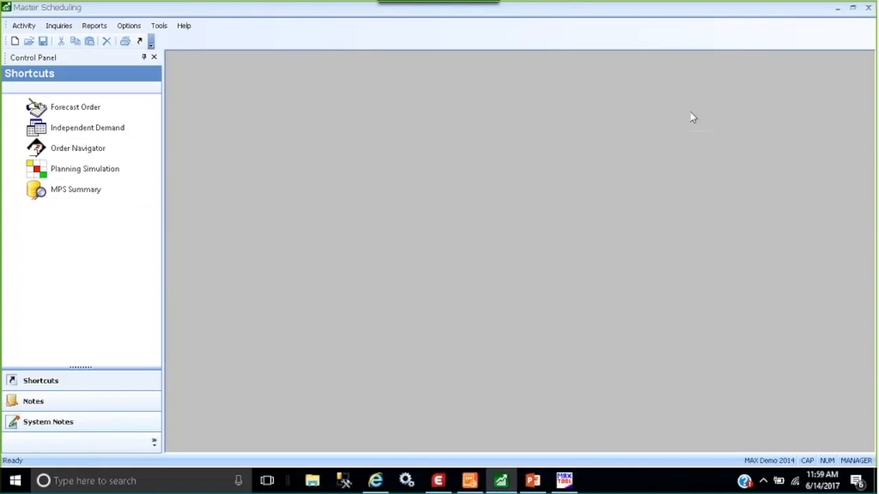
# Look up part 12150 in the MPS Summary and examine its weekly demand and supply rows
pyautogui.click(71, 193)
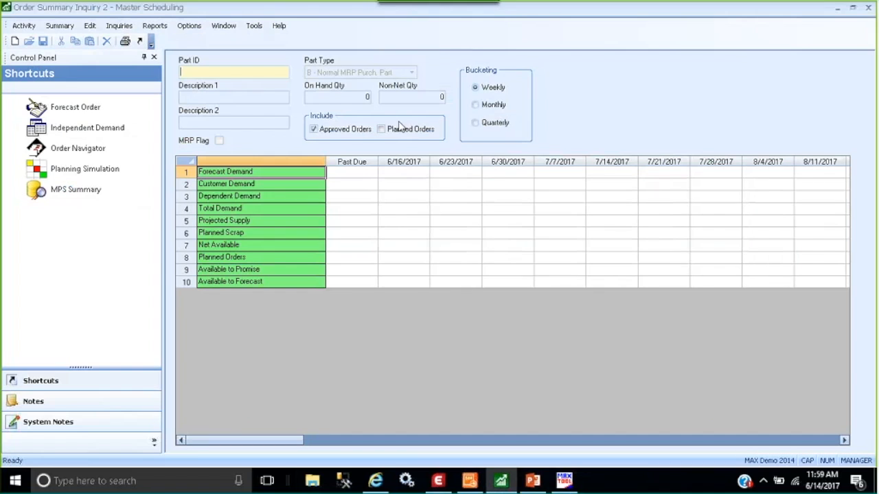
pyautogui.write('12150')
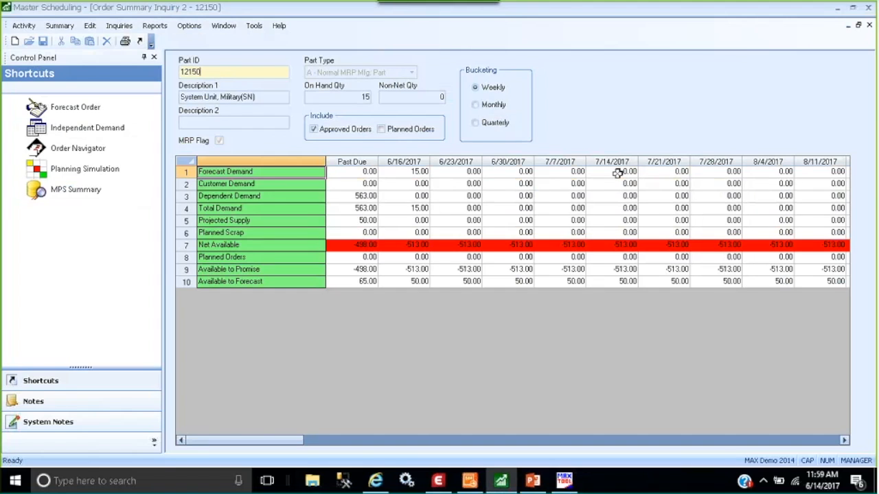
pyautogui.click(286, 207)
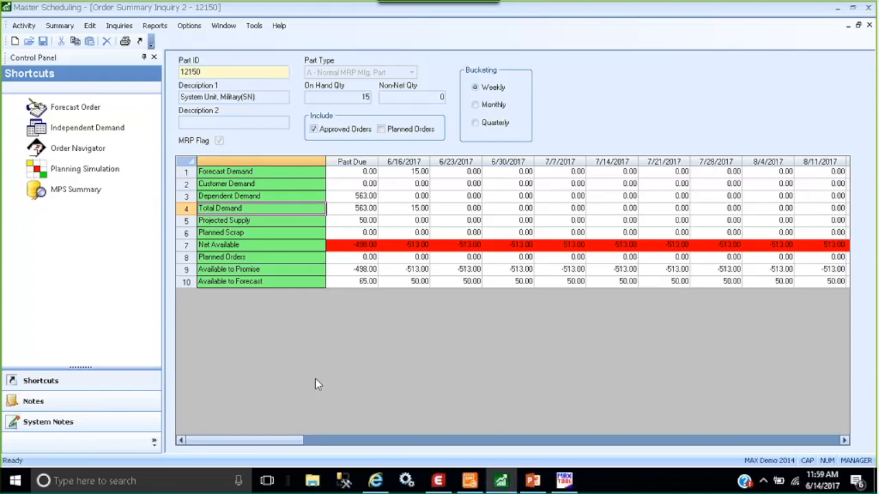
# Switch to PowerPoint, resume the slide show from the current slide and advance to the Summary slide
pyautogui.click(531, 482)
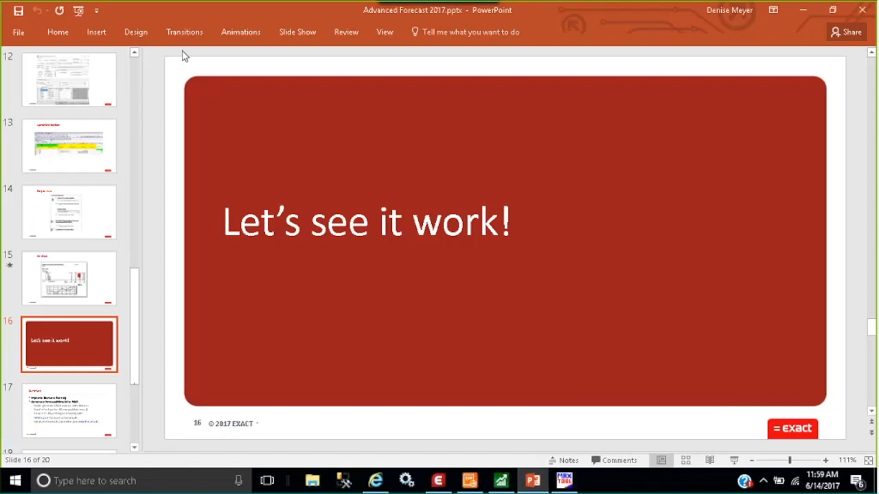
pyautogui.click(298, 34)
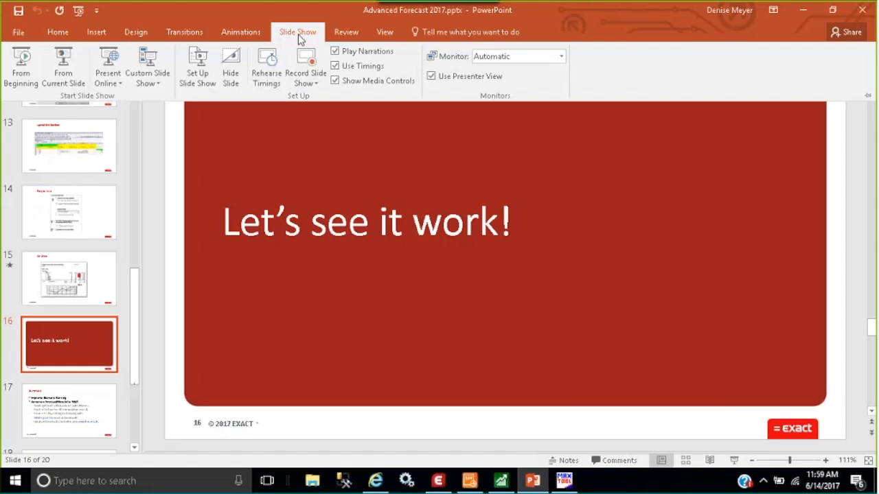
pyautogui.click(63, 68)
pyautogui.click(741, 360)
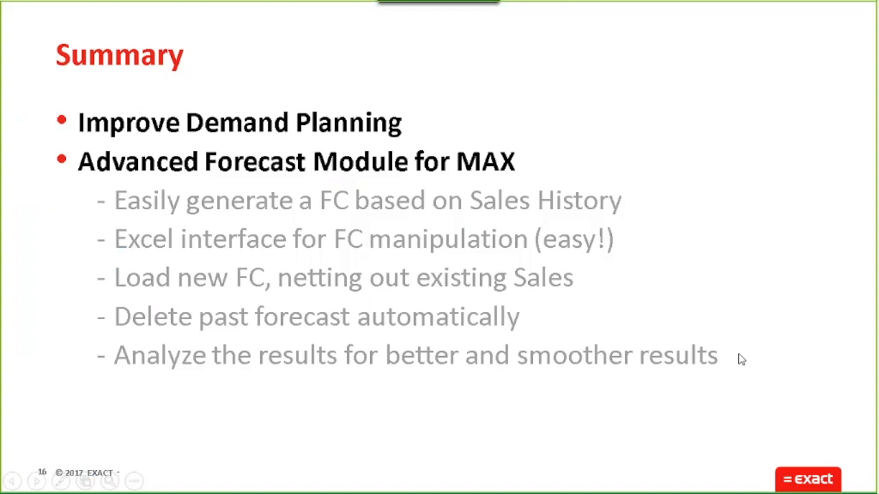